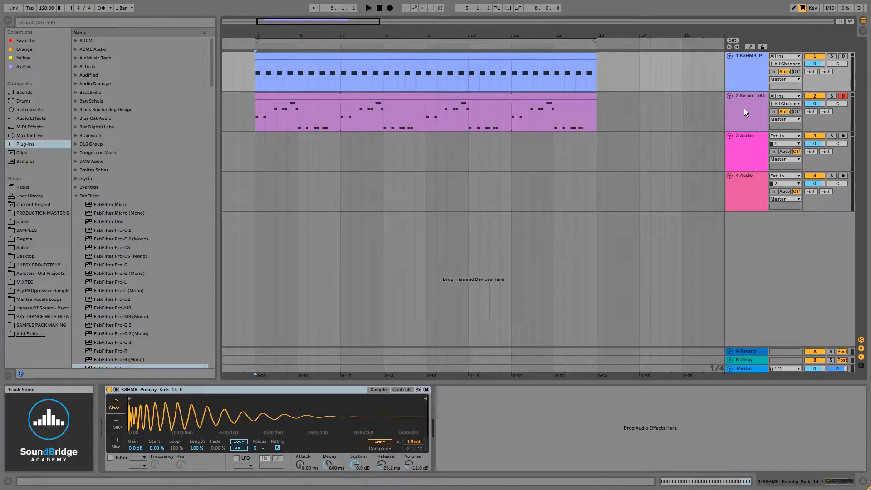
Play the arrangement, adjust oscillator B's level in the bass track's Serum, and close the synth after stopping playback
left_click(749, 108)
key("space")
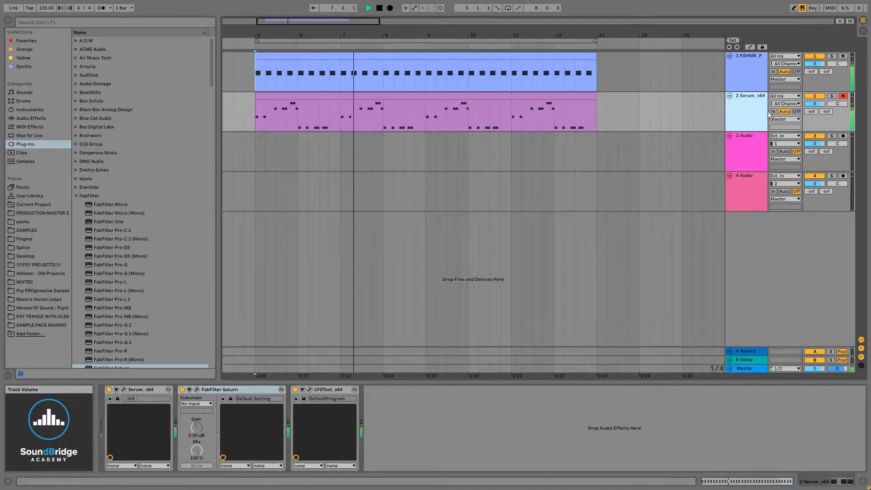
left_click(125, 390)
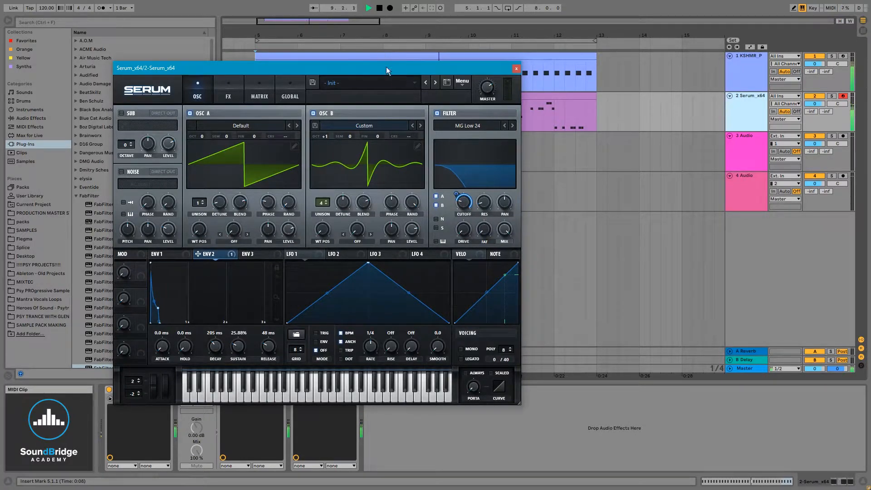
left_click_drag(386, 66, 524, 58)
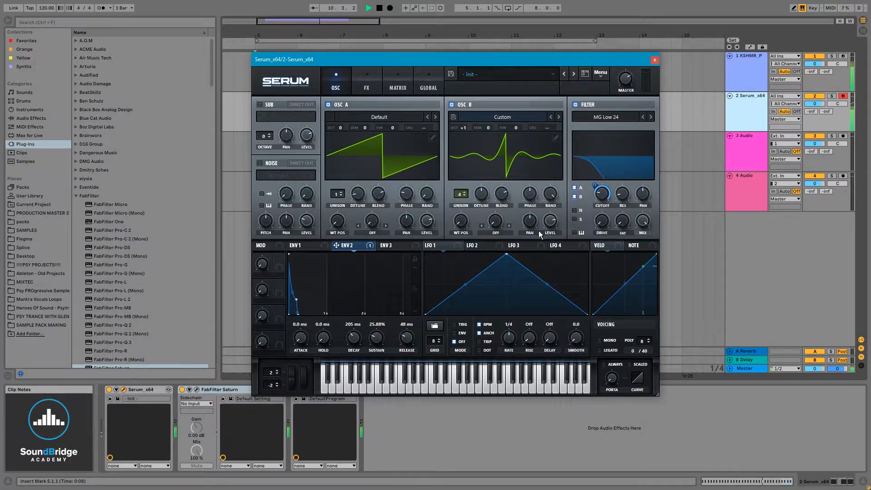
left_click_drag(550, 219, 554, 228)
key("space")
left_click(654, 59)
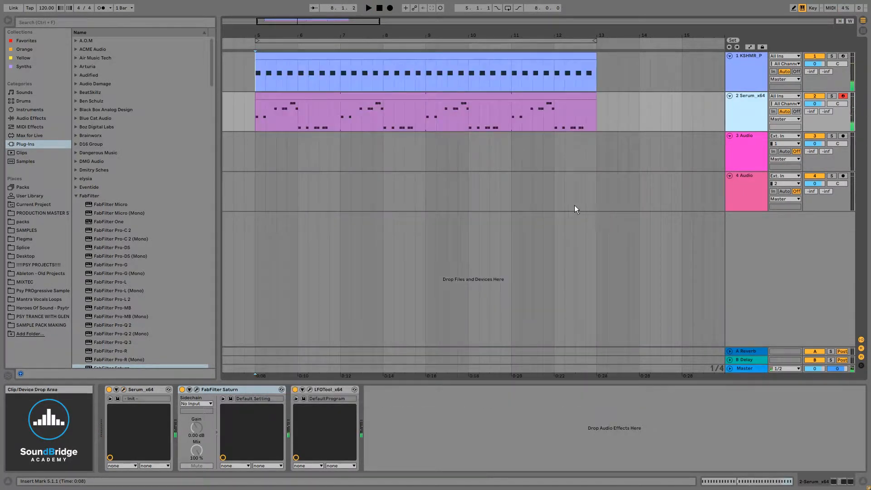
Open the Serum track's MIDI clip in the note editor and enlarge the editor to view the bass pattern
left_click(383, 103)
left_click(340, 97)
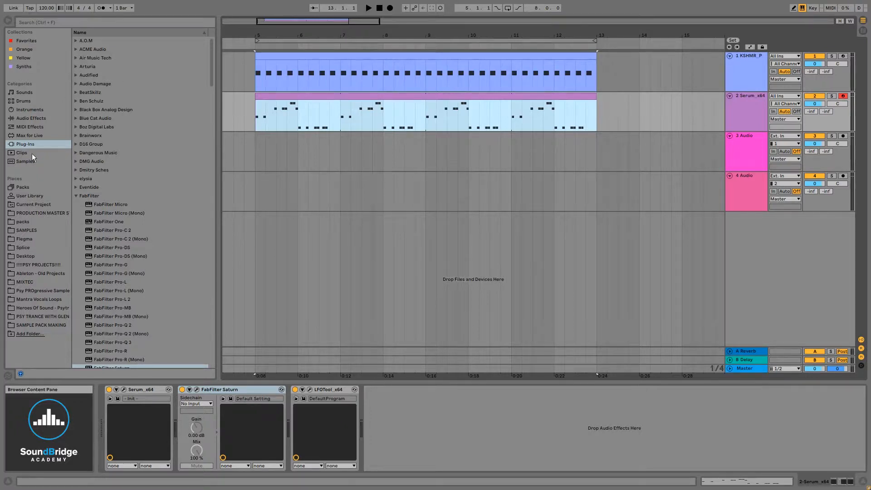
left_click(37, 119)
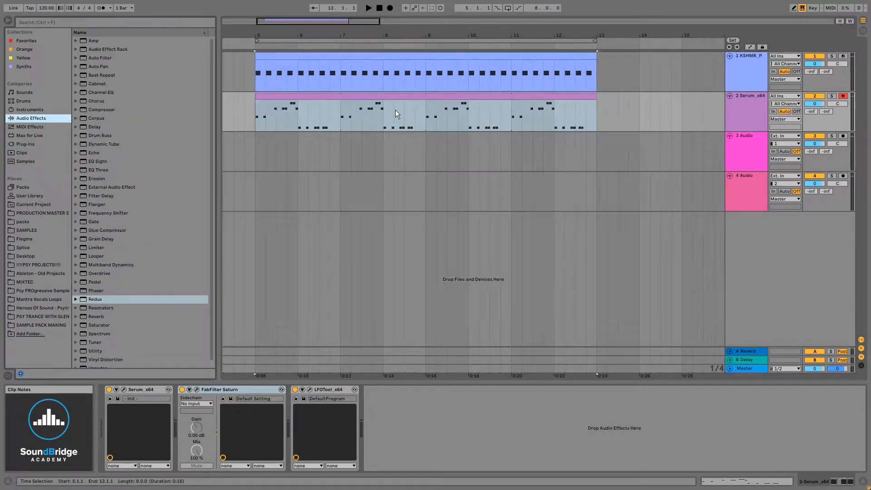
left_click(374, 99)
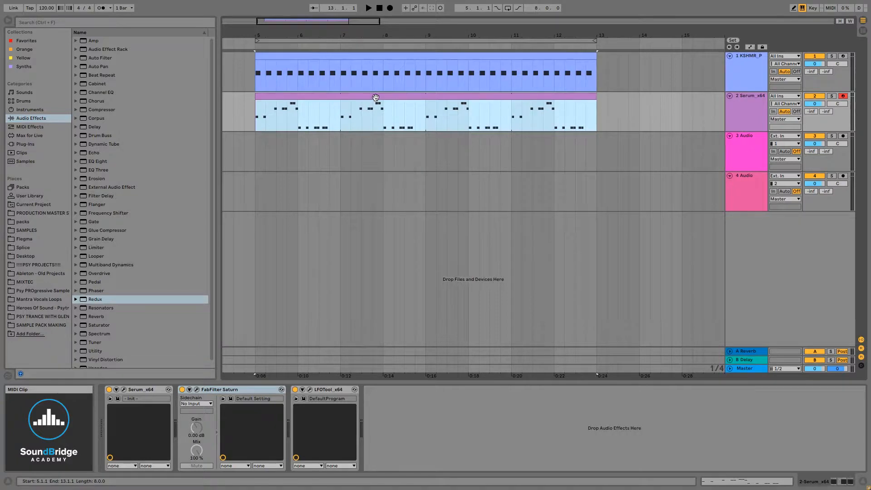
double_click(405, 123)
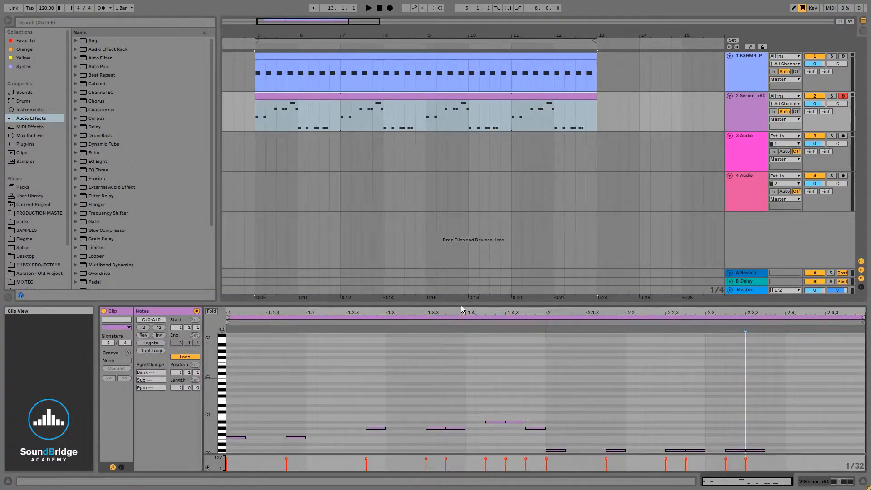
left_click_drag(460, 306, 476, 227)
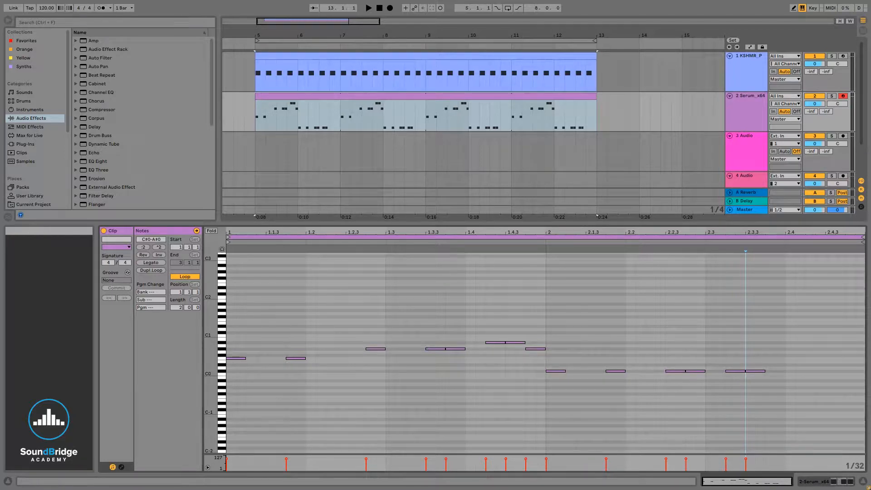
Reopen Serum and remove the envelope 2 modulation from the filter cutoff
key("shift+Tab")
left_click(123, 389)
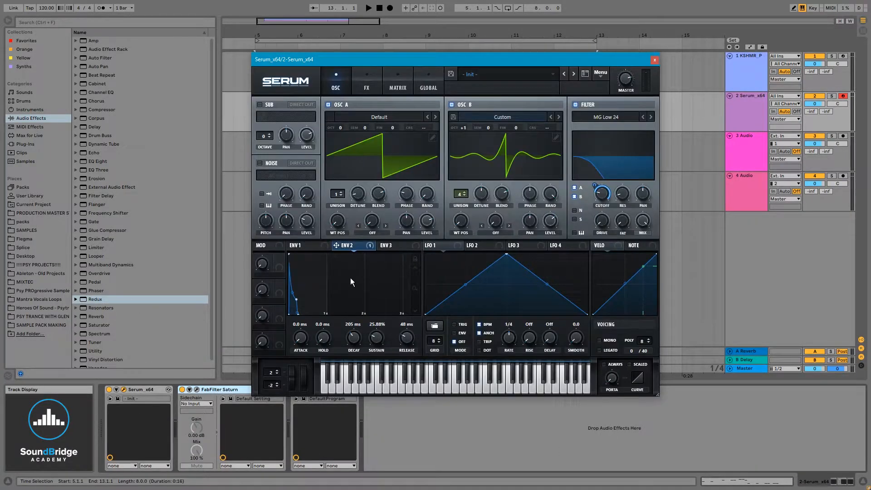
right_click(605, 194)
left_click(640, 229)
Make LFO 1 a falling ramp in ENV mode and assign it to modulate the filter cutoff
left_click_drag(507, 257, 343, 207)
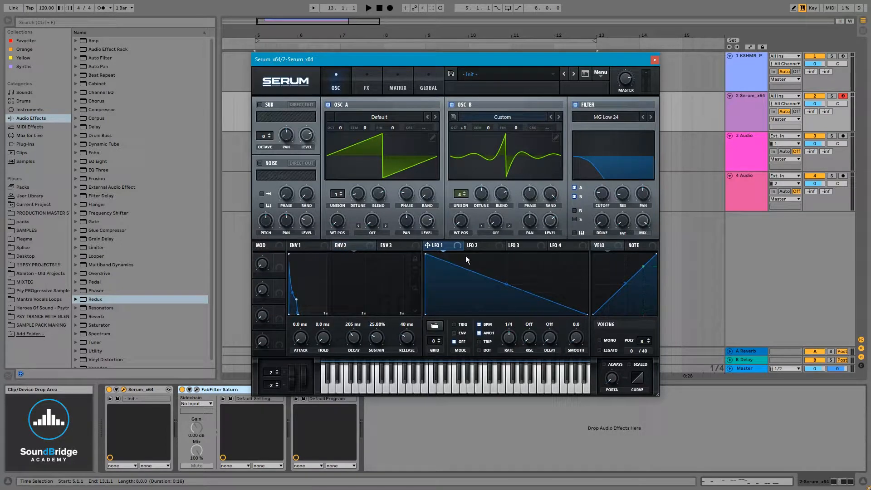
left_click_drag(442, 249, 602, 194)
left_click(453, 332)
Shape LFO 1 to fall in a curve to zero about a quarter through and rise back to maximum, and audition it
left_click_drag(425, 254, 422, 227)
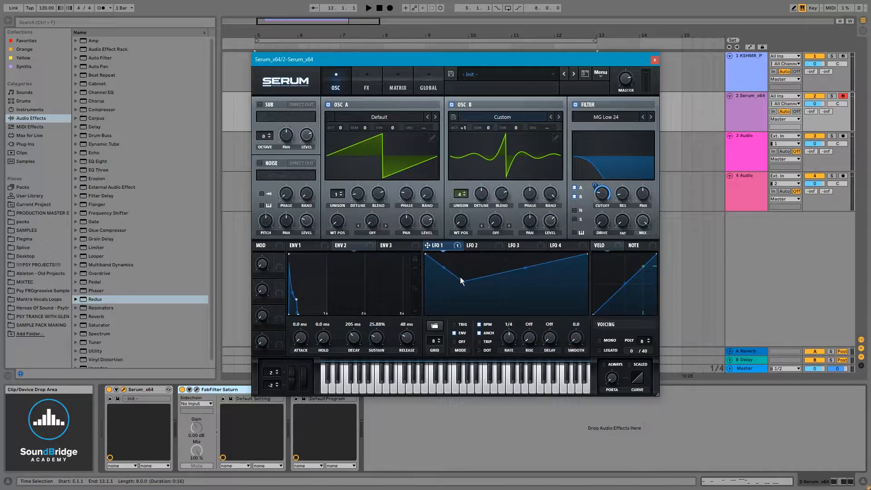
left_click_drag(462, 282, 465, 332)
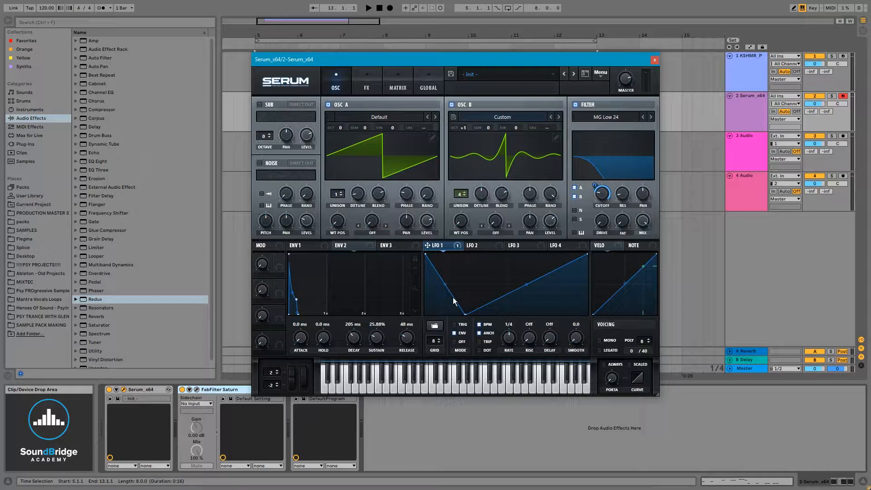
mouse_move(467, 314)
left_mouse_down()
mouse_move(475, 319)
mouse_move(467, 326)
left_mouse_up()
left_click_drag(446, 286, 445, 299)
key("space")
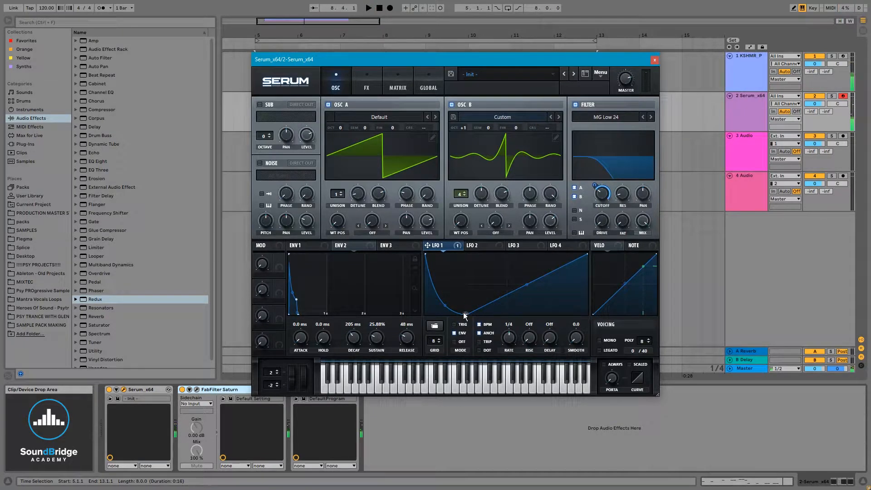
Show the bass clip's note editor behind the Serum window and place the insert mark at 5.2.4
left_click_drag(513, 62, 553, 148)
double_click(409, 106)
left_click_drag(385, 148, 297, 77)
left_click(335, 364)
left_click(369, 375)
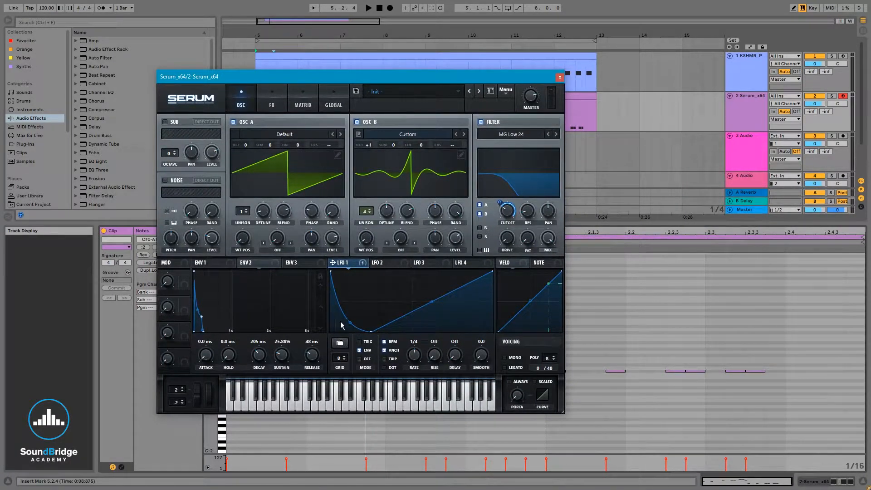
Set envelope 1's release to 12 ms, audition the bass, and close Serum
left_click(210, 264)
left_click_drag(319, 354, 316, 361)
key("space")
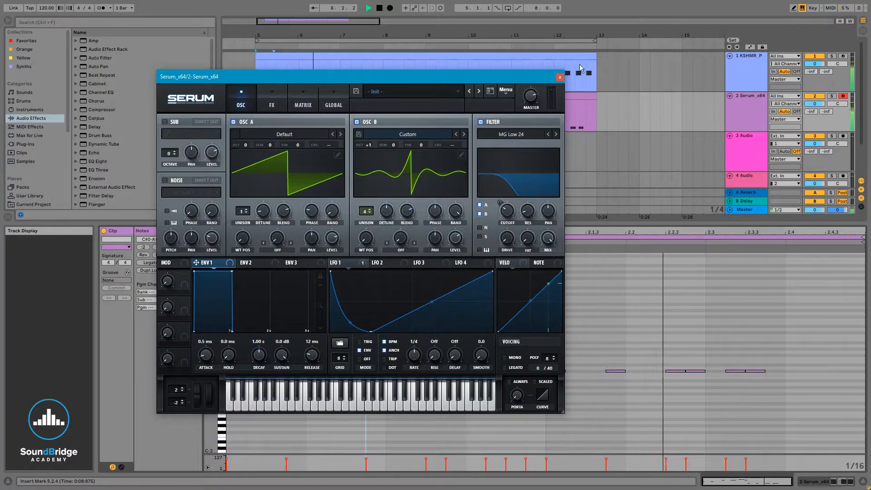
key("space")
left_click(559, 78)
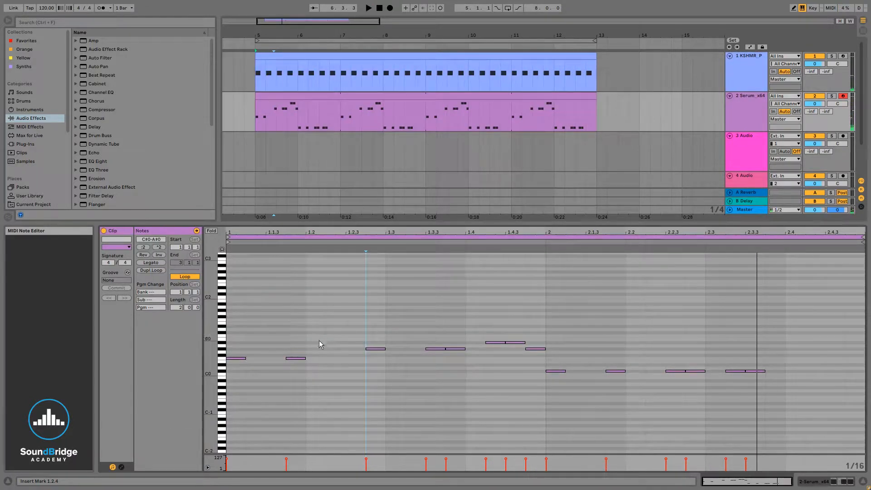
Lengthen the F0 note at 1.1.4 so it ends at 1.2.3, and play the result
left_click_drag(305, 359, 347, 360)
key("space")
key("space")
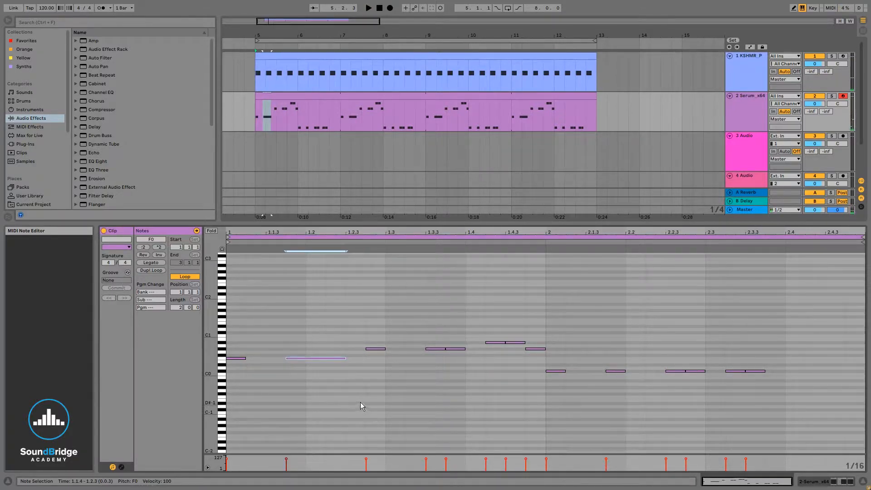
key("space")
Bend LFO 1's rising segment downward into a gentle curve in Serum and audition the change
left_click(810, 482)
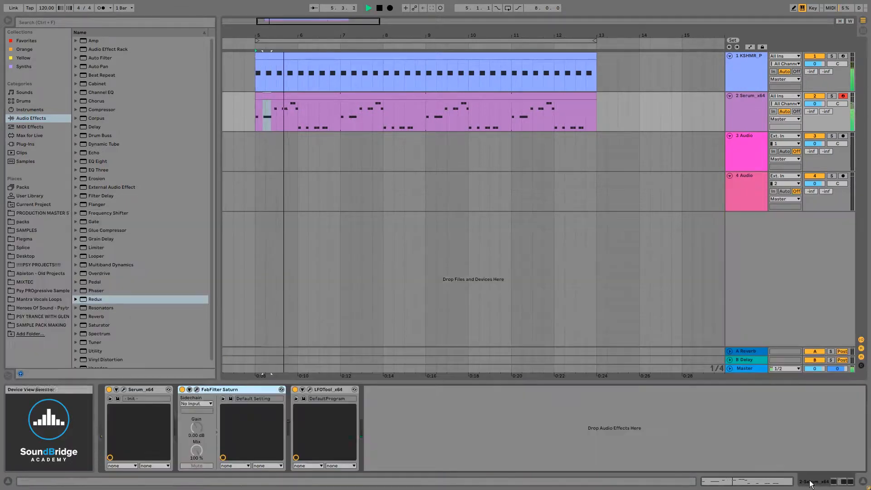
left_click(123, 389)
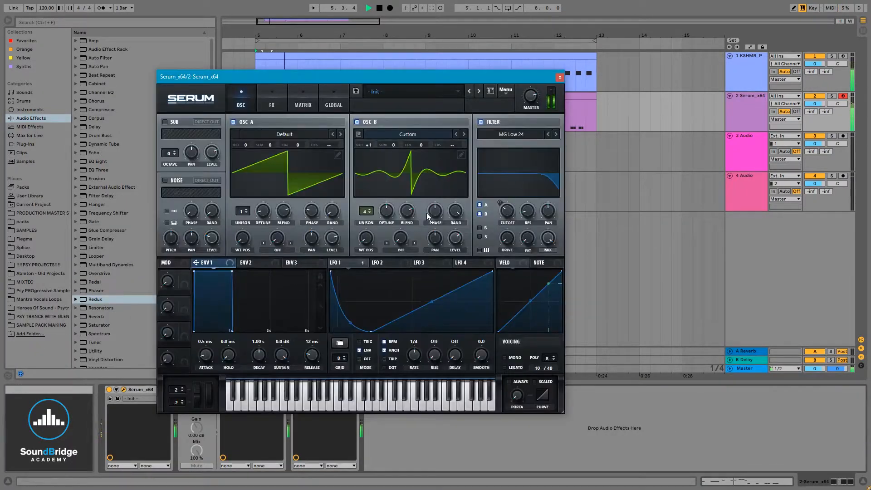
left_click_drag(432, 303, 433, 311)
key("space")
key("space")
key("space")
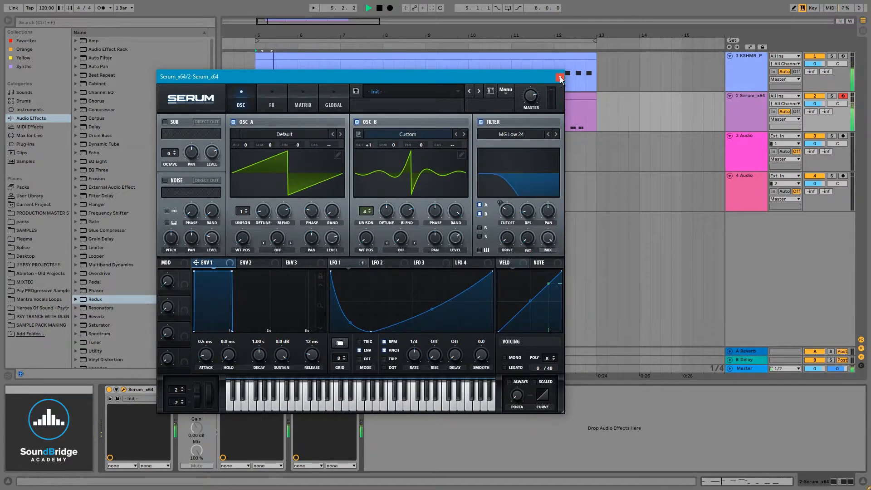
Close Serum and extend the clip's first F0 note to 1.2.1, replacing the second F0 note
left_click(559, 77)
double_click(281, 101)
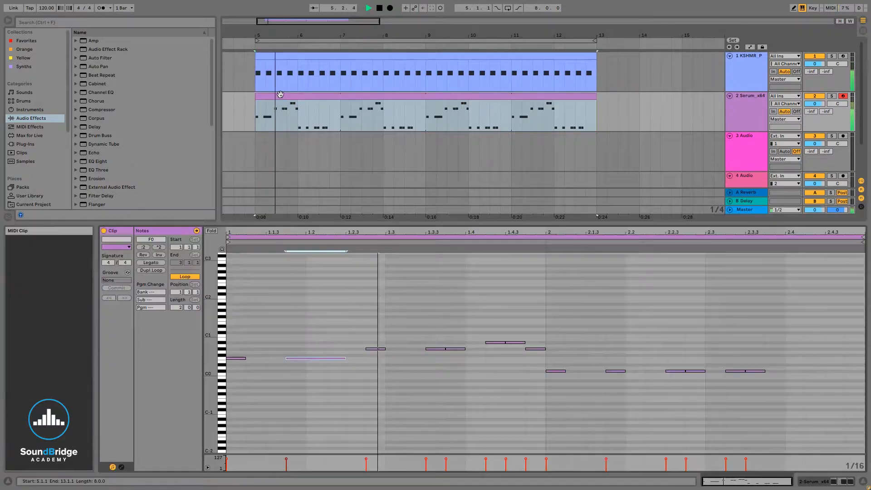
left_click(343, 383)
left_click(324, 358)
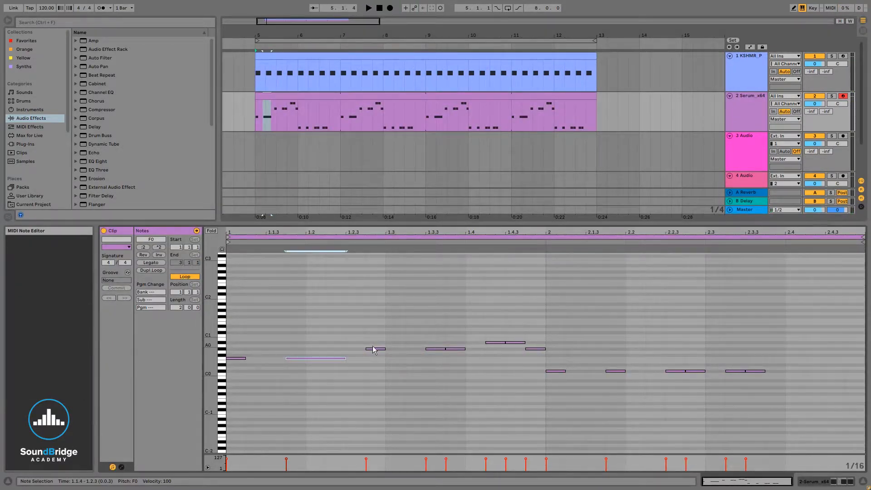
left_click_drag(326, 359, 305, 358)
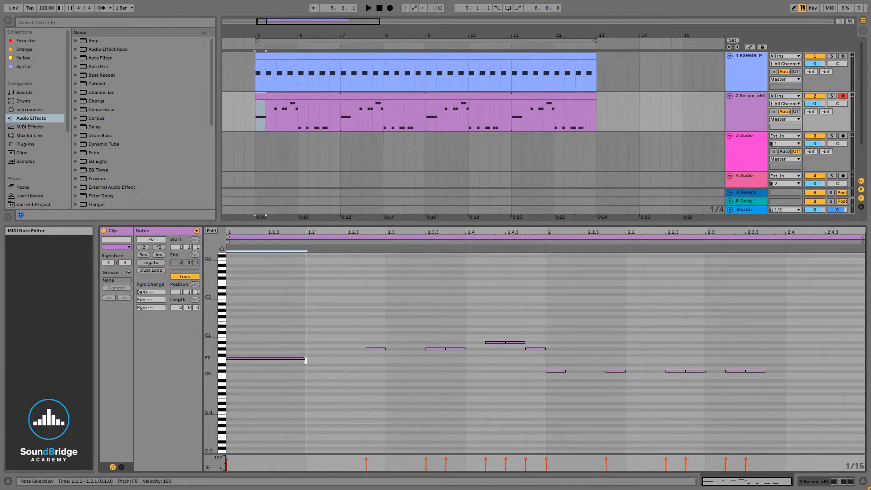
Add a short F0 note from 1.2.2 to 1.2.3 during playback, and return to the track's devices
key("space")
double_click(335, 358)
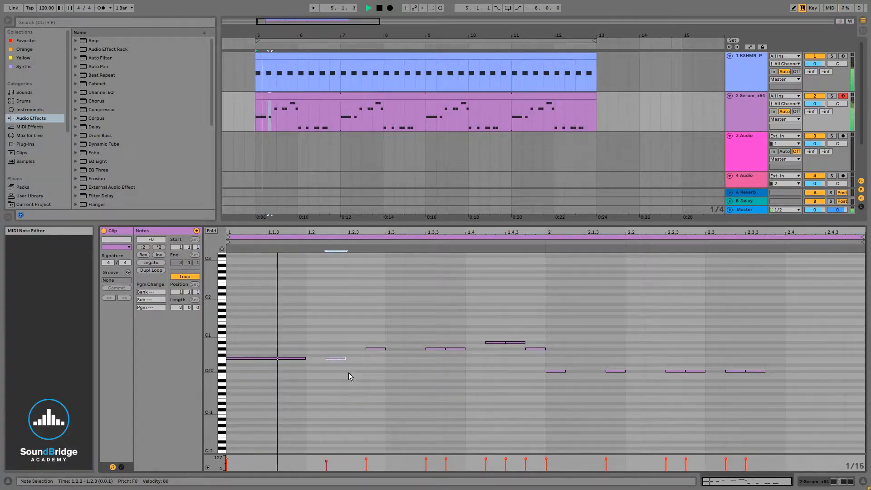
left_click(814, 483)
key("space")
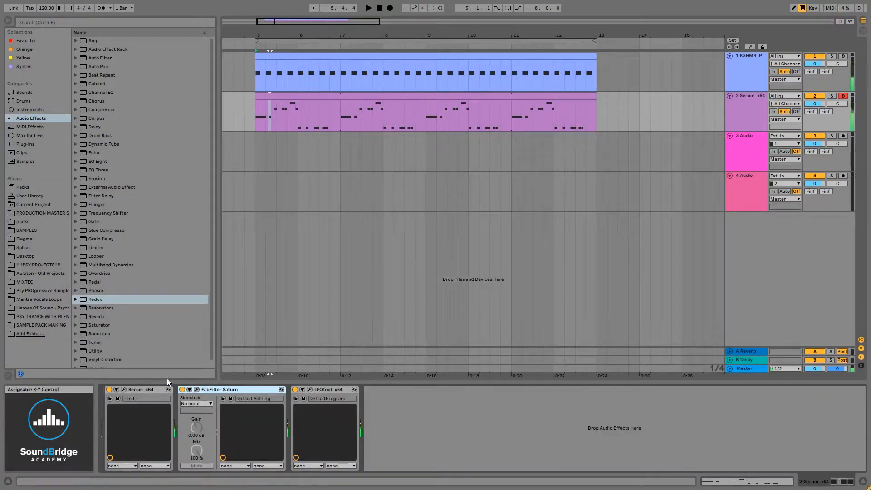
Bend LFO 1's rising segment further down into a deeper curve in Serum, audition it, and close the synth
left_click(198, 389)
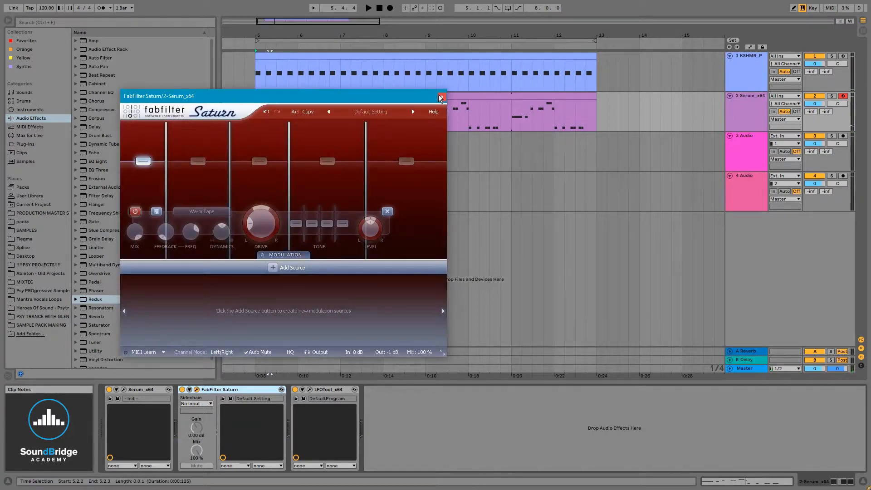
left_click(452, 89)
left_click(124, 389)
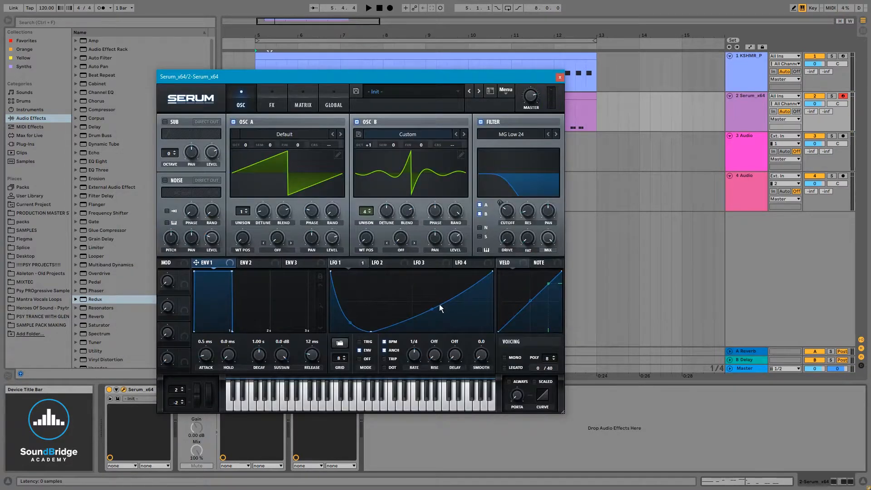
left_click_drag(439, 304, 439, 313)
key("space")
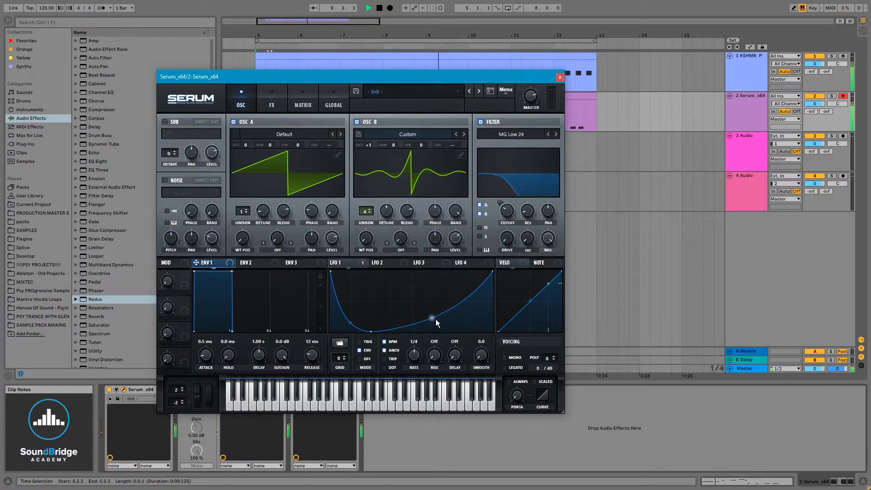
left_click_drag(431, 318, 432, 321)
key("space")
left_click(560, 77)
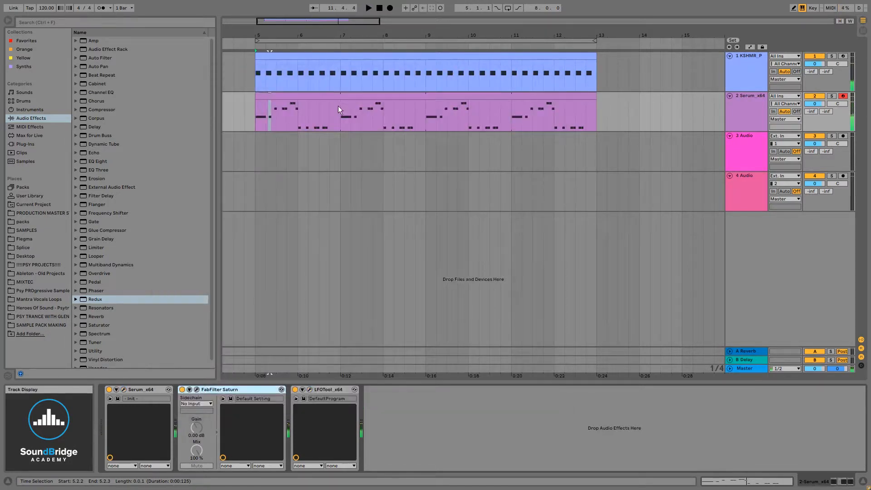
In the bass clip, lengthen the last C#0 note to 2.4 and the C#0 note at 2.1.1 to 2.1.4, and play the pattern
double_click(338, 109)
left_click(415, 404)
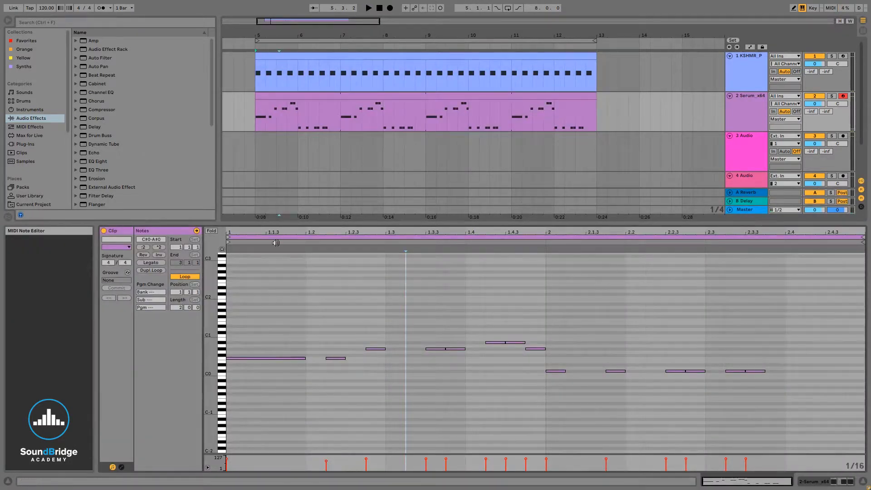
key("Right")
key("Right")
key("Right")
key("Right")
key("Right")
key("Right")
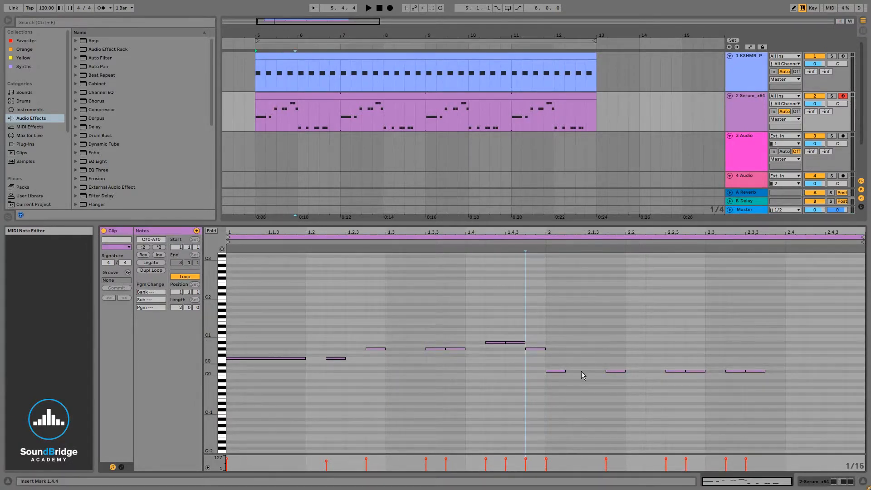
left_click_drag(764, 371, 784, 371)
left_click_drag(565, 371, 606, 372)
key("space")
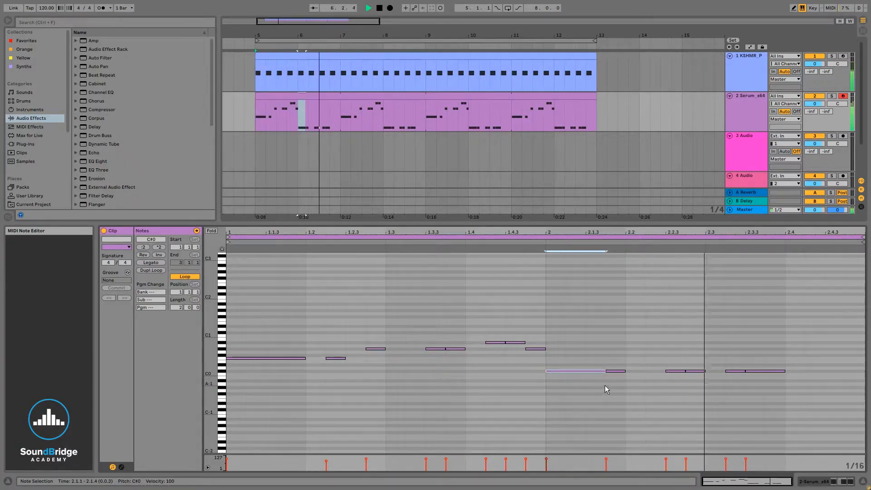
Raise LFO 1's rising segment in Serum to a shallower curve while the bass plays, stop playback, and close the synth
left_click(809, 483)
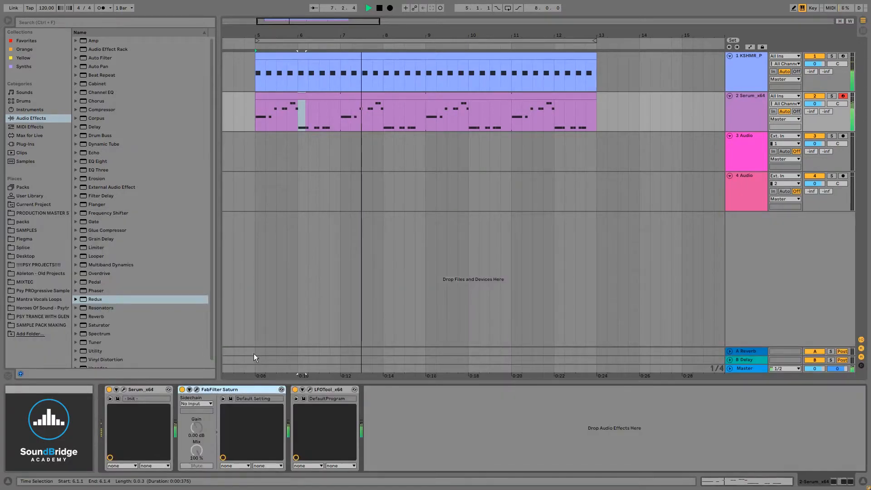
left_click(123, 388)
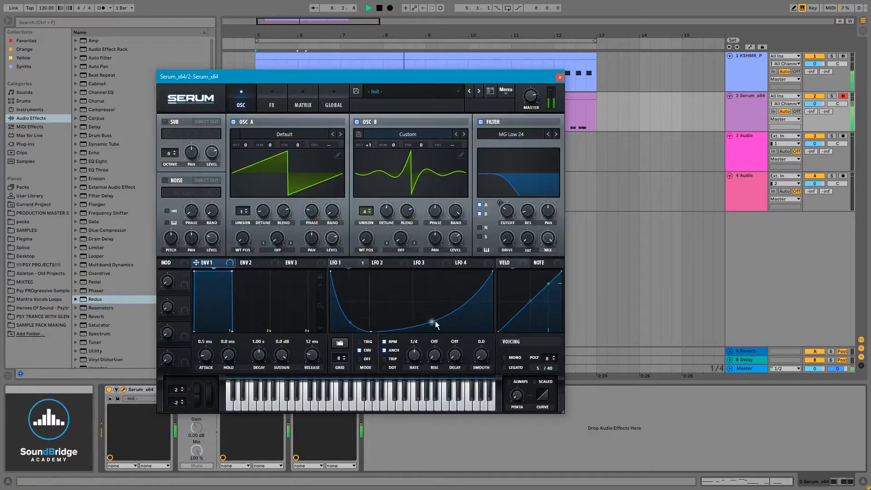
left_click_drag(432, 321, 432, 313)
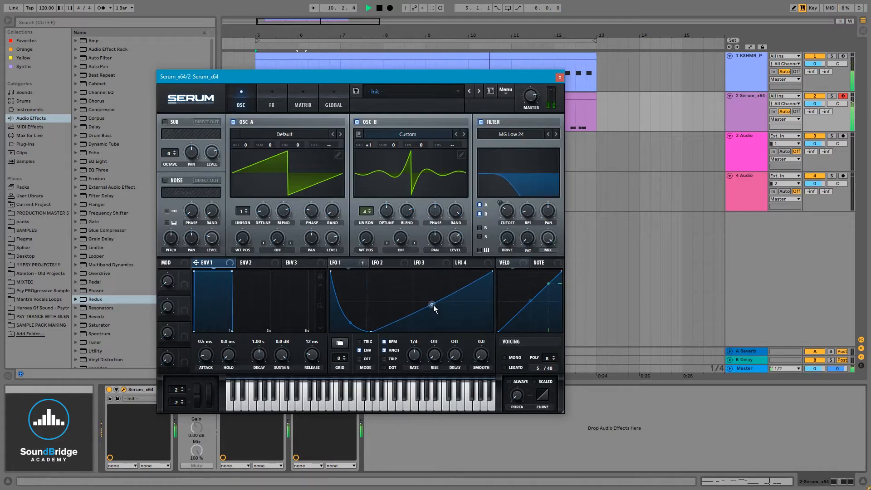
left_click_drag(431, 304, 431, 310)
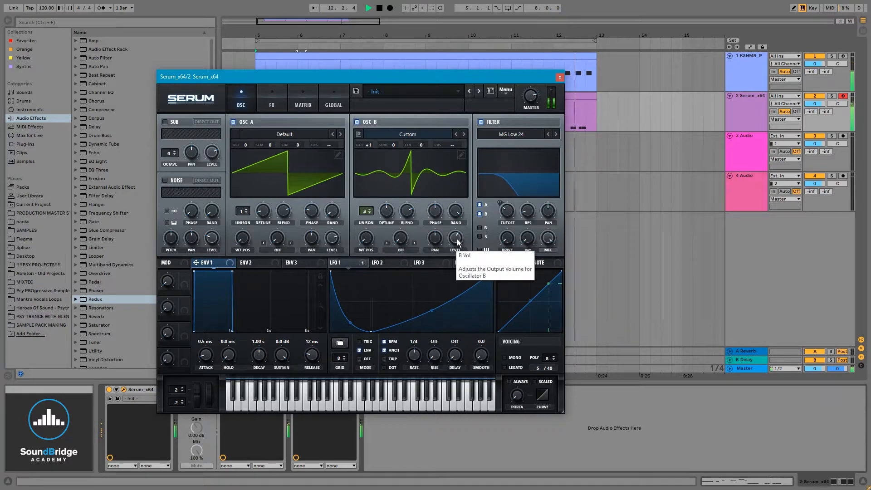
key("space")
left_click(560, 77)
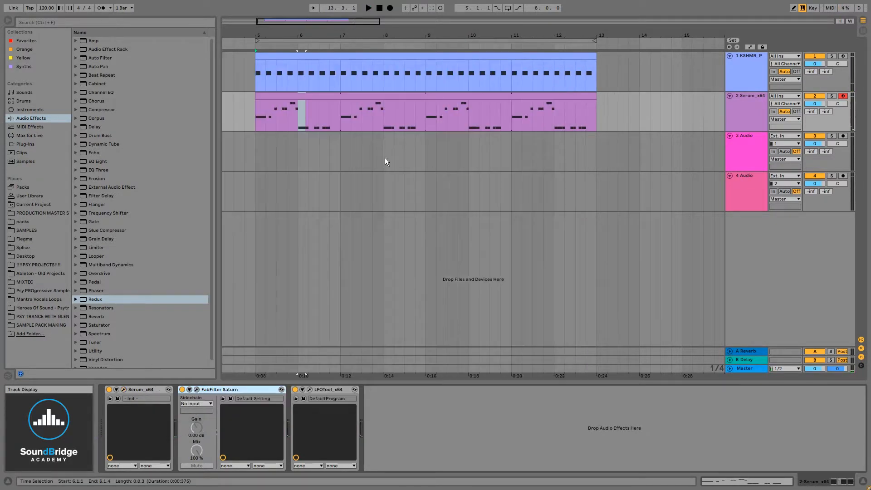
Select the whole bass clip from bar 5 to bar 13, and review ENV 2 and the LFO 1 curve in Serum
left_click(255, 131)
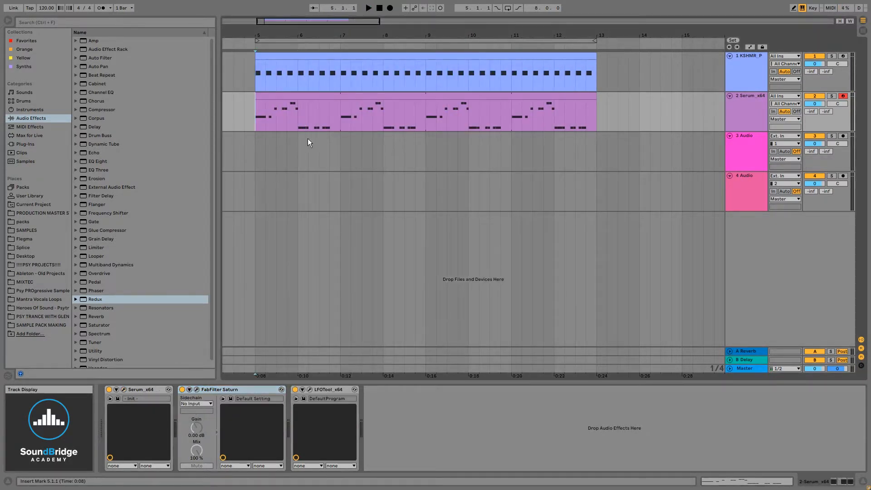
left_click(314, 99)
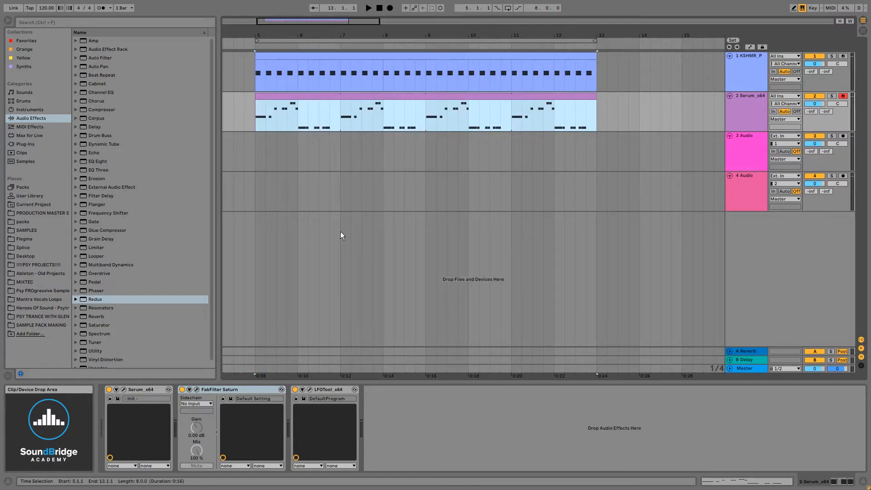
left_click(124, 390)
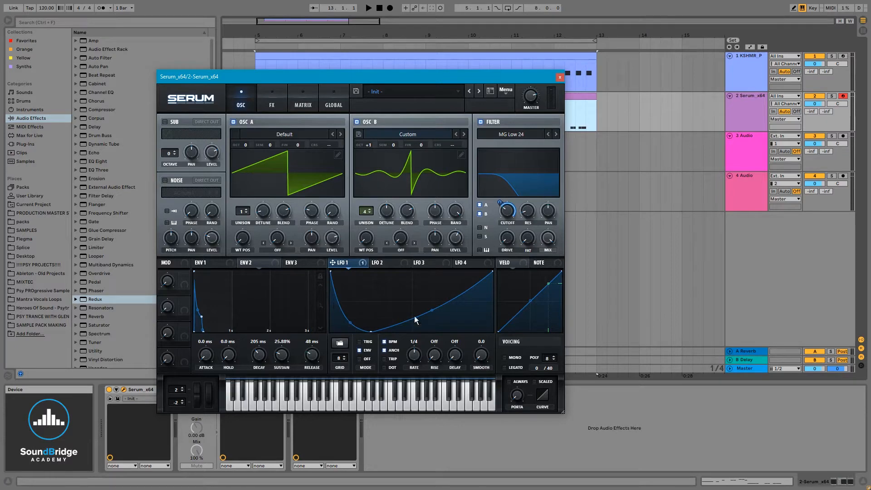
left_click(560, 77)
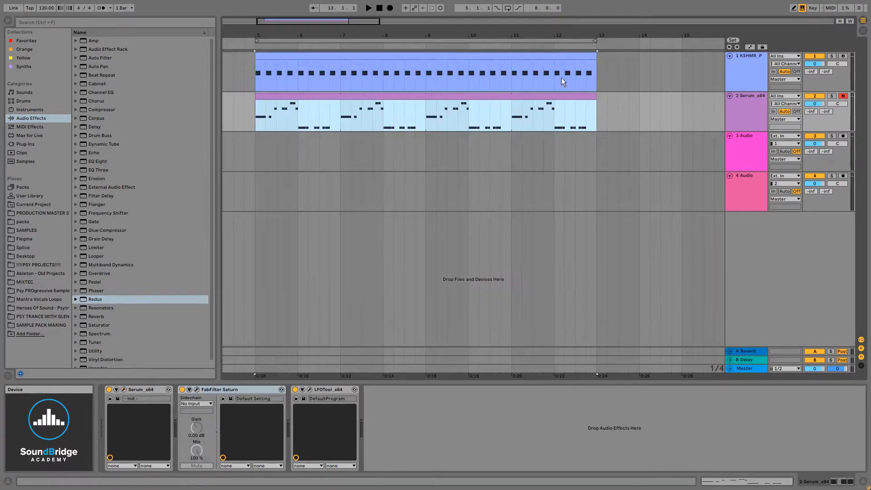
Open the bass clip's notes and place the insert marker at 2.1.1
double_click(391, 111)
left_click(546, 408)
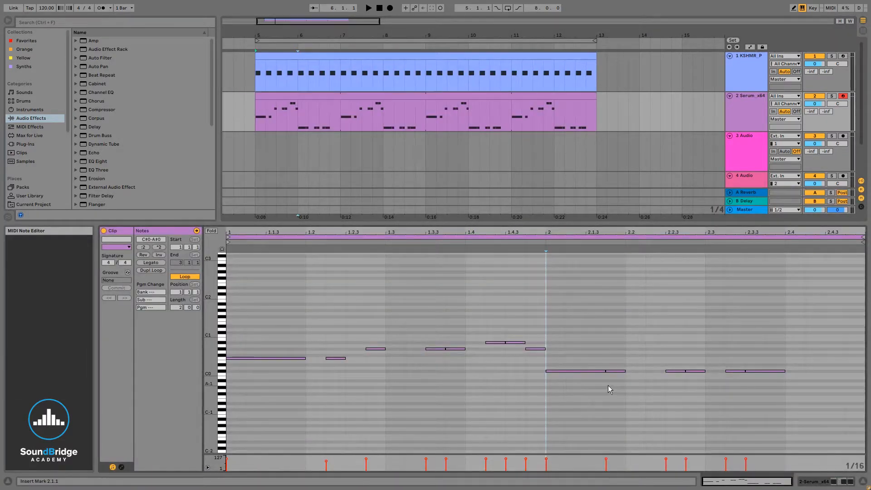